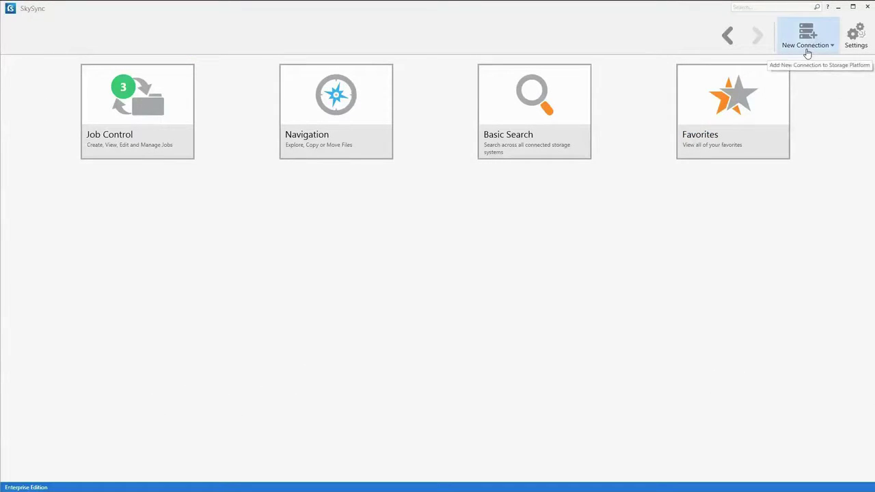
# Open the New Connection dropdown to list the storage platforms, from Box to WebDAV
pyautogui.click(807, 53)
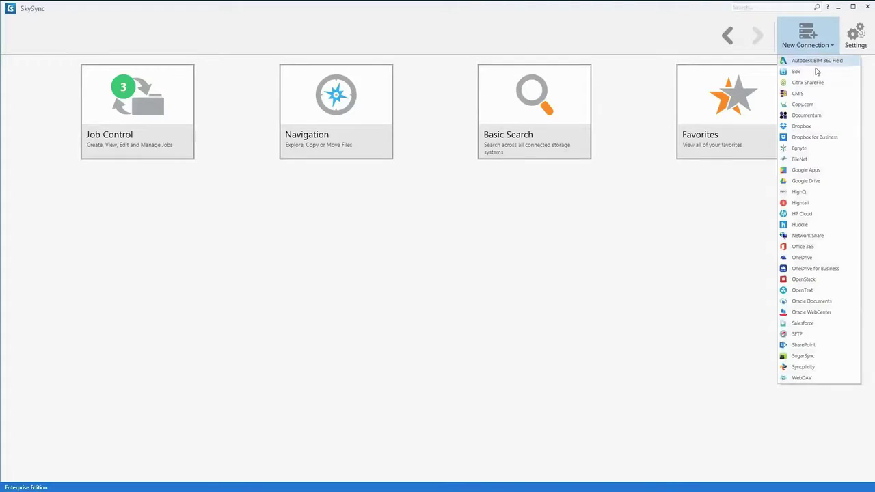
pyautogui.click(823, 160)
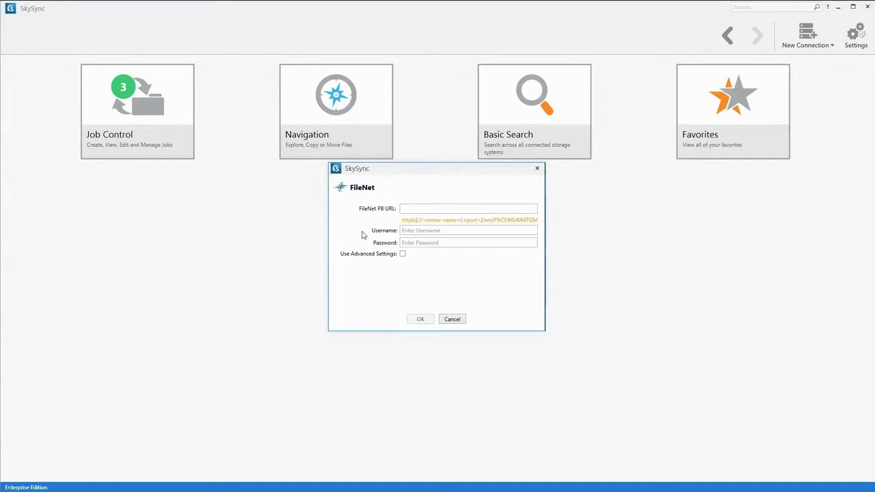
pyautogui.click(402, 254)
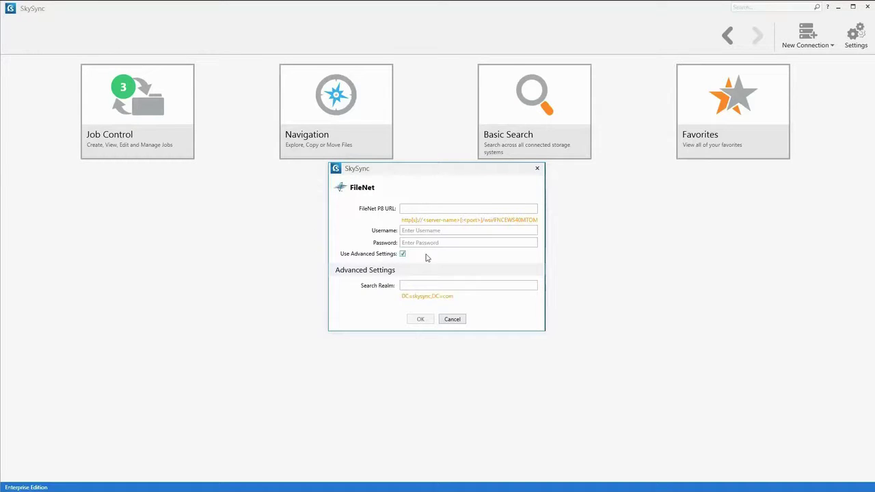
pyautogui.click(537, 169)
pyautogui.click(809, 39)
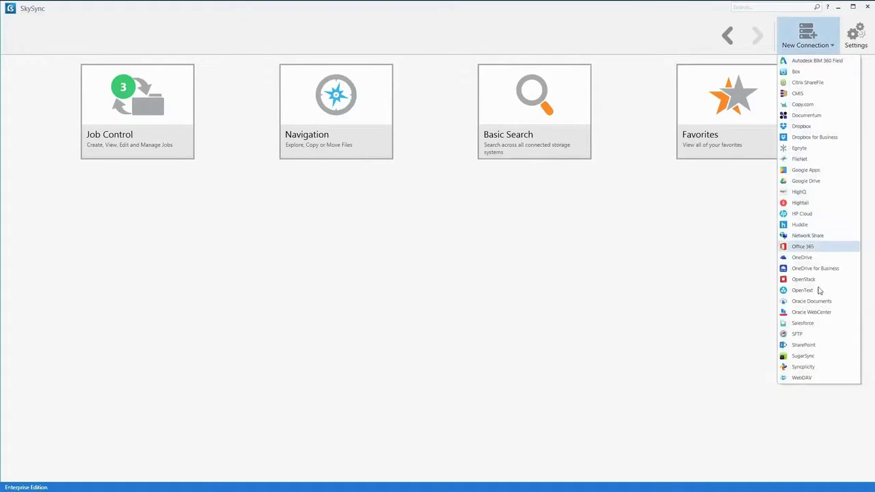
pyautogui.click(804, 345)
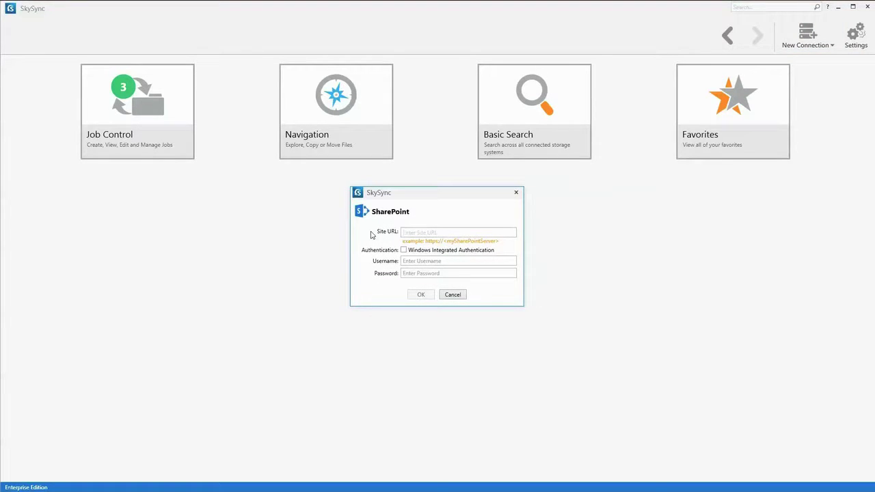
pyautogui.click(517, 193)
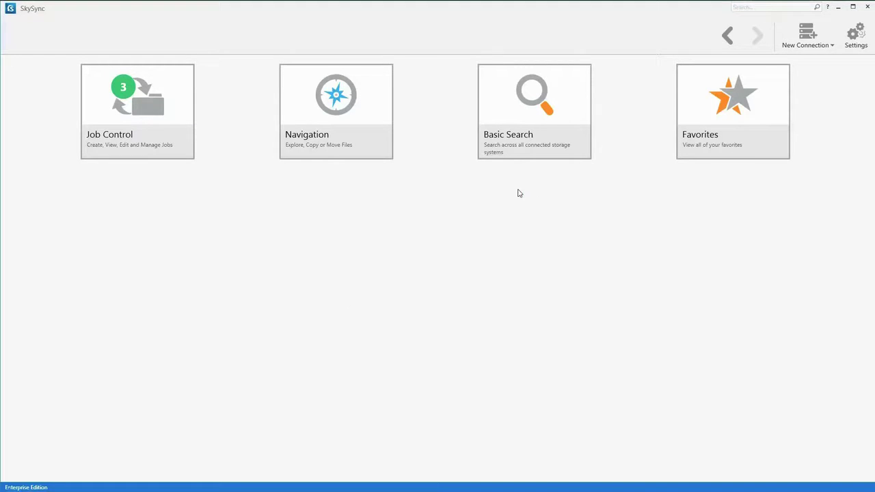
pyautogui.click(335, 97)
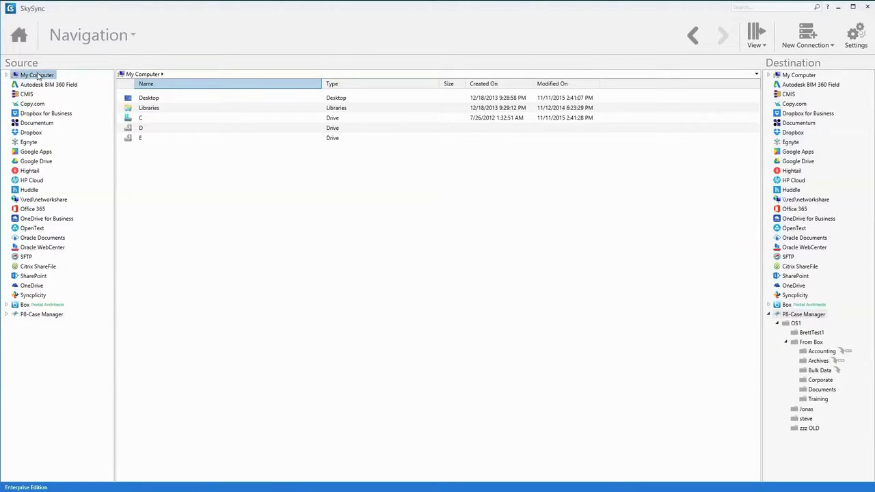
# List the Box account's folders and check the options for Training Resources Notes.txt
pyautogui.click(28, 305)
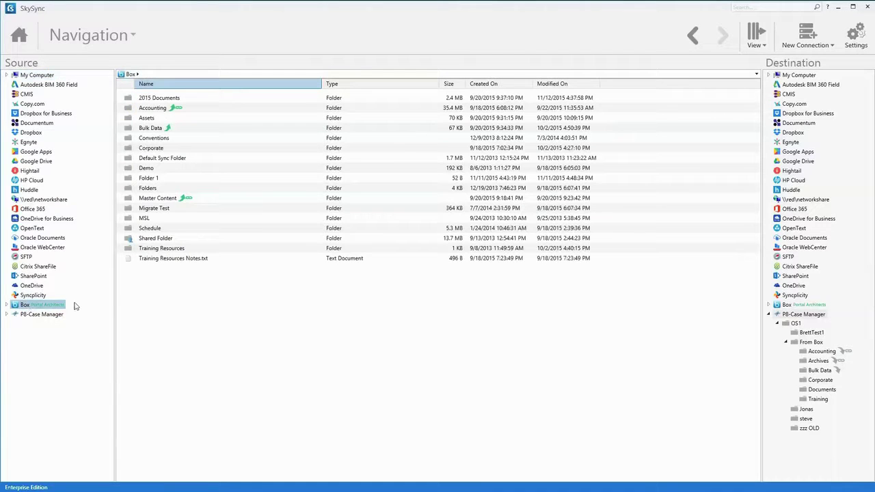
pyautogui.rightClick(233, 258)
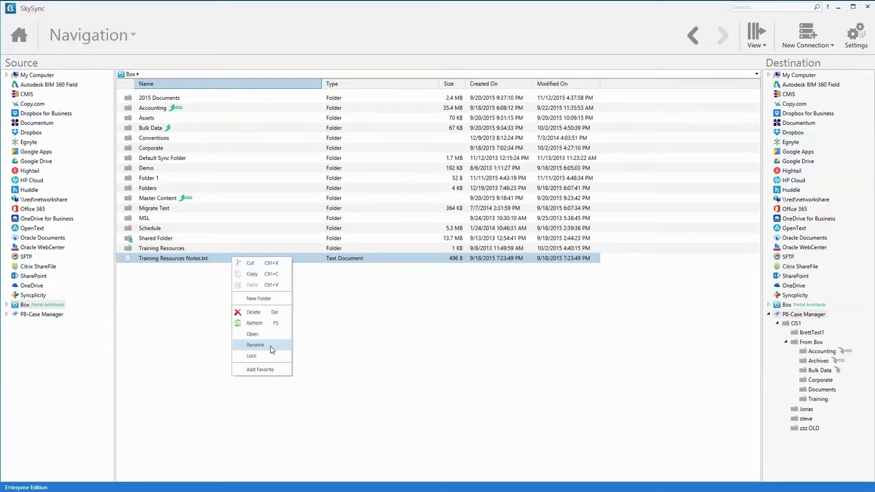
pyautogui.click(189, 285)
pyautogui.moveTo(179, 258); pyautogui.dragTo(814, 400)
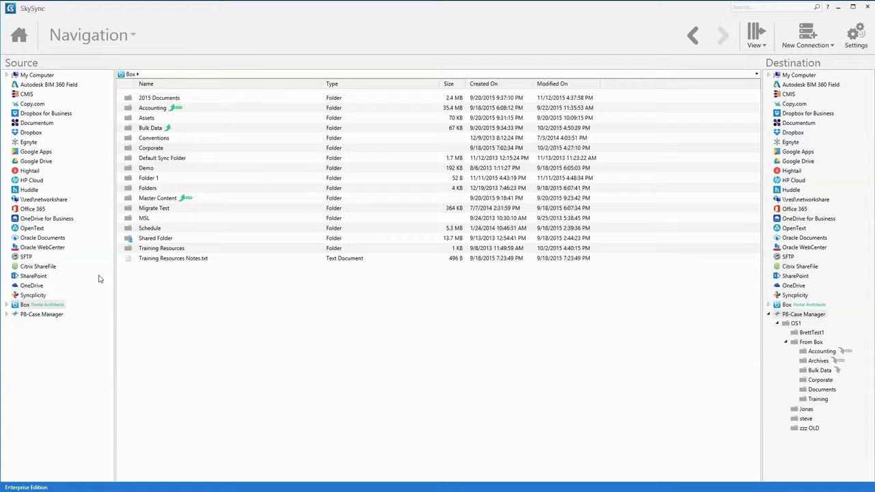
# Define Box's 2015 Documents folder as the source of a new job
pyautogui.doubleClick(31, 305)
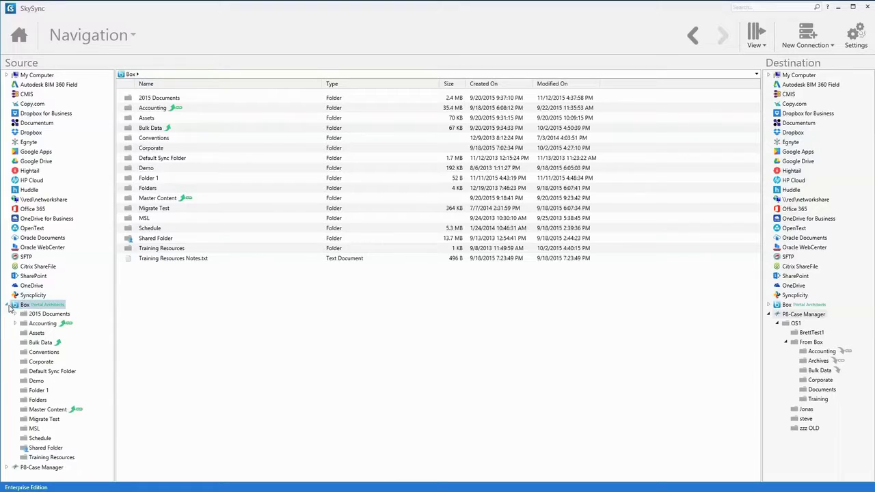
pyautogui.click(66, 316)
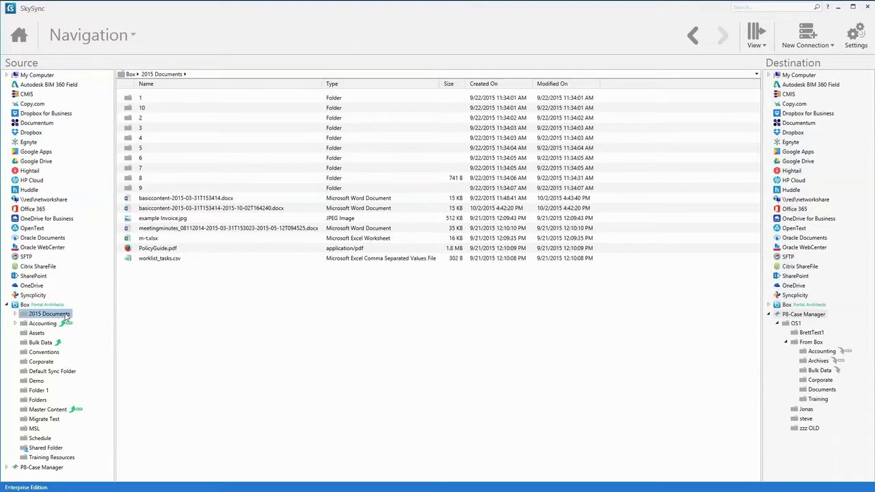
pyautogui.rightClick(66, 317)
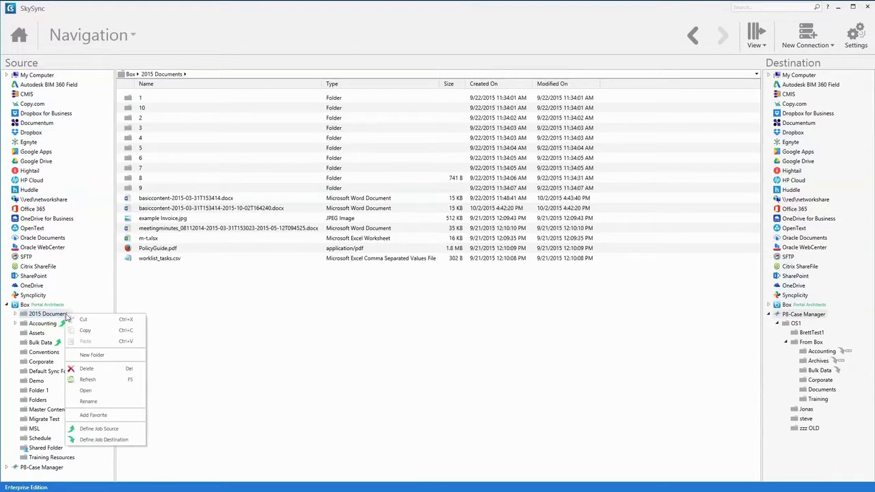
pyautogui.click(123, 429)
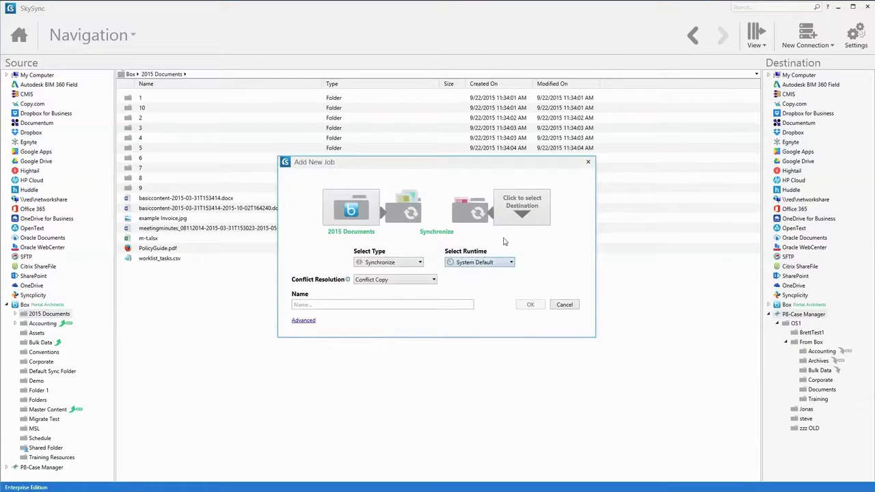
# Set the job destination to P8-Case Manager's OS1 > From Box > Documents folder
pyautogui.click(517, 220)
pyautogui.click(469, 283)
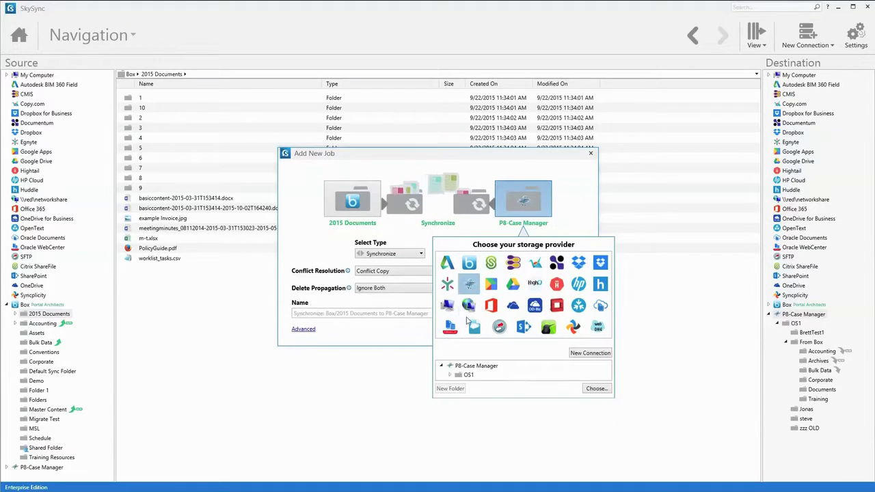
pyautogui.click(451, 376)
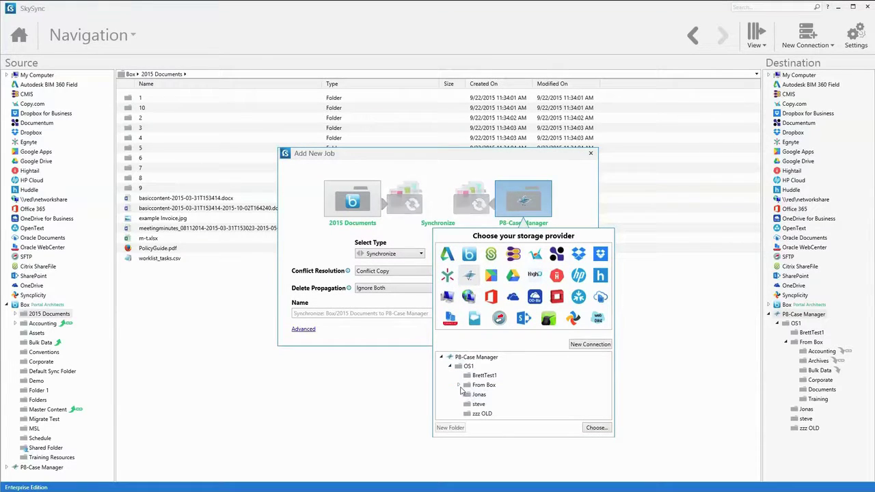
pyautogui.click(459, 385)
pyautogui.click(494, 432)
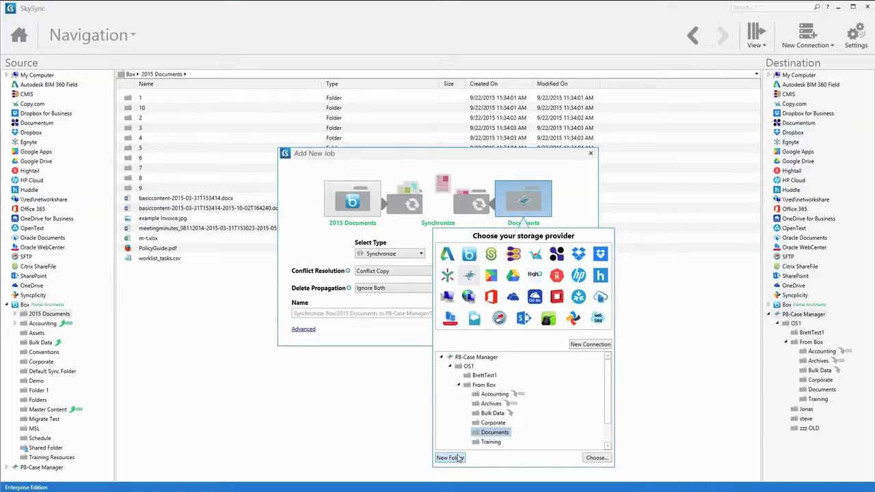
pyautogui.click(593, 459)
# Try the Publish, Migrate and Copy job types, then return to Synchronize
pyautogui.click(403, 253)
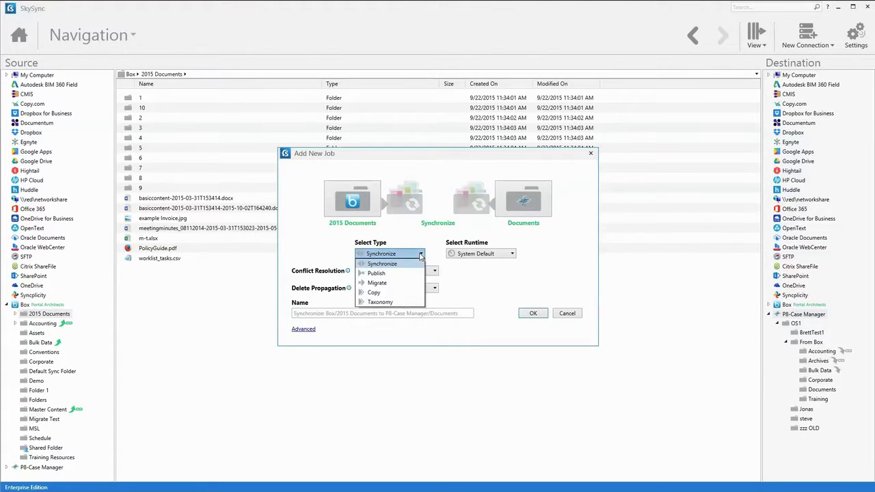
pyautogui.click(376, 274)
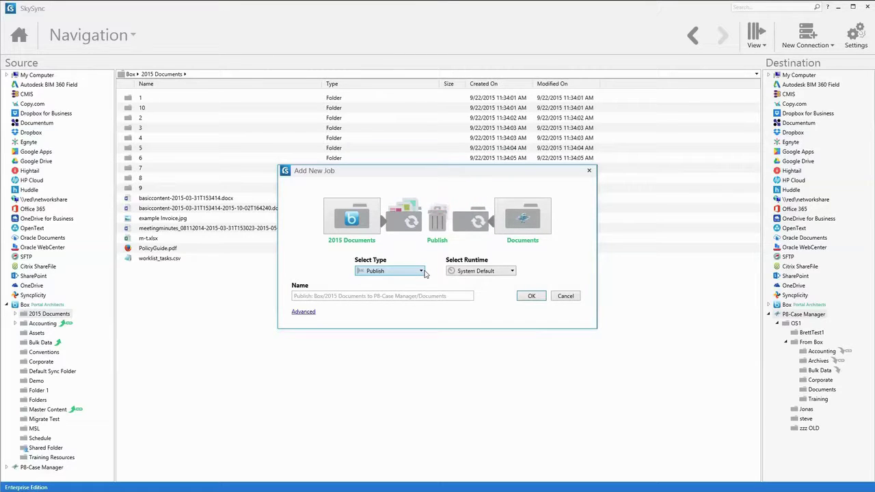
pyautogui.click(421, 271)
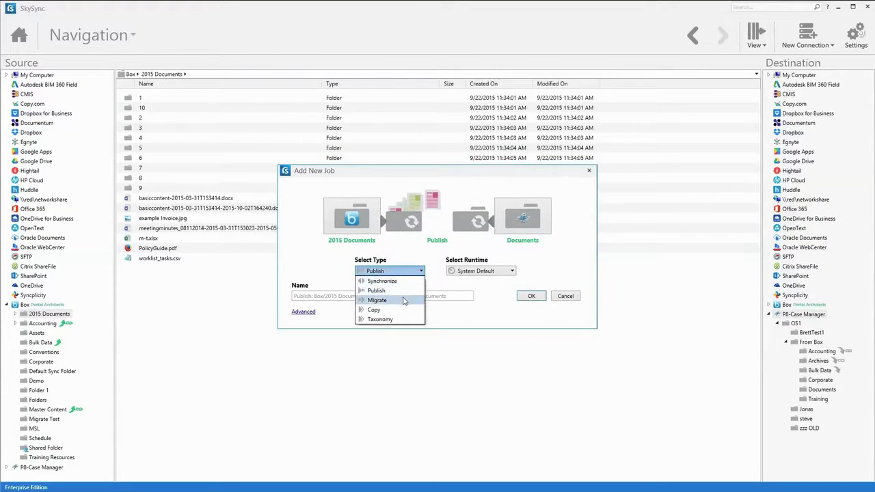
pyautogui.click(403, 300)
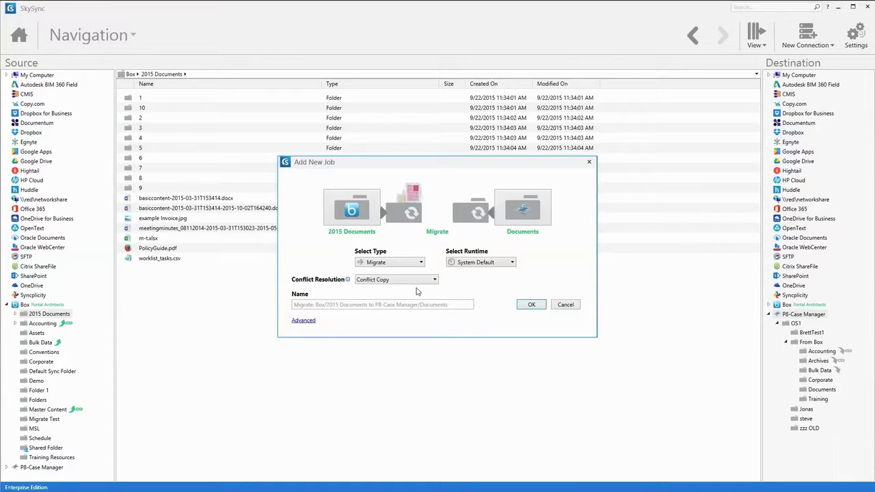
pyautogui.click(402, 261)
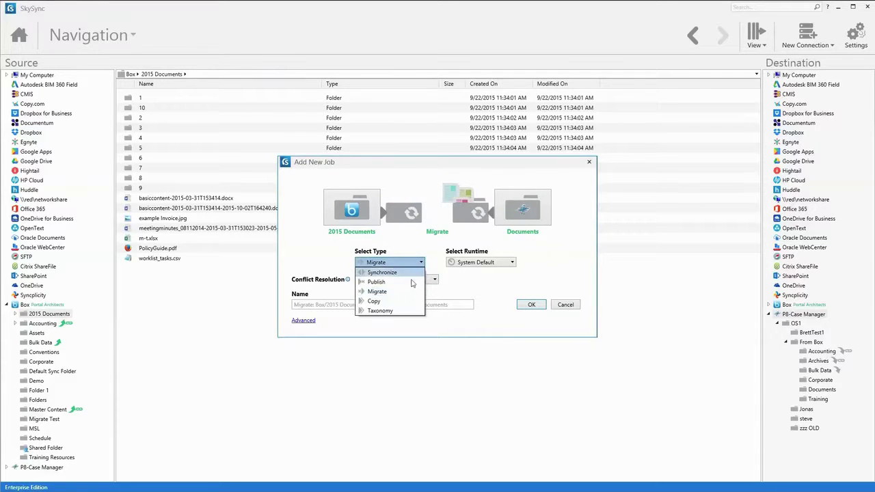
pyautogui.click(400, 299)
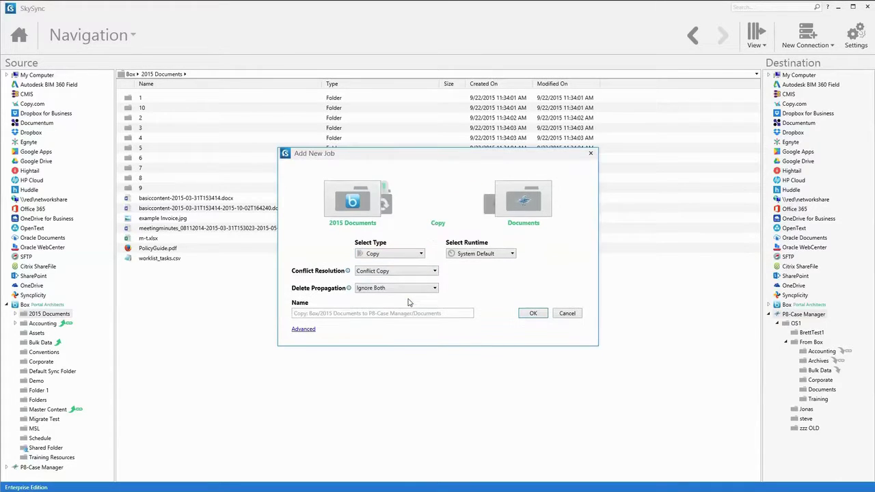
pyautogui.click(420, 257)
pyautogui.click(382, 266)
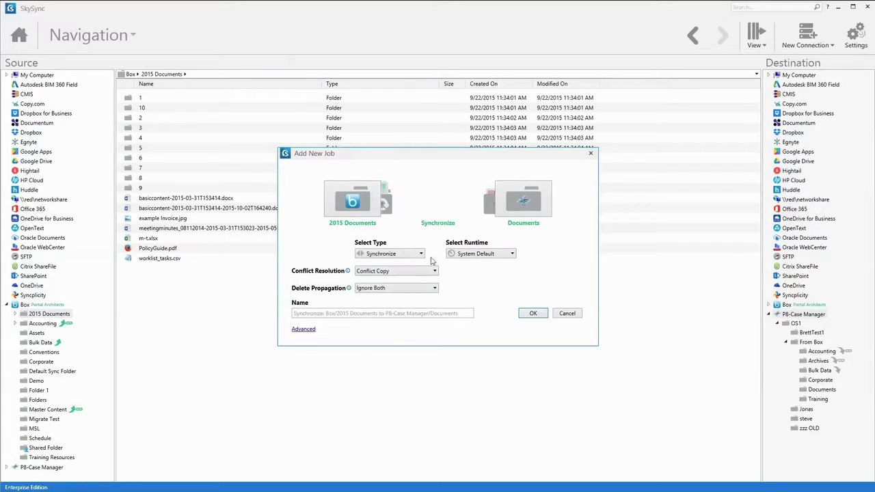
# Explore custom schedule intervals and advanced settings, then keep the System Default runtime
pyautogui.click(504, 256)
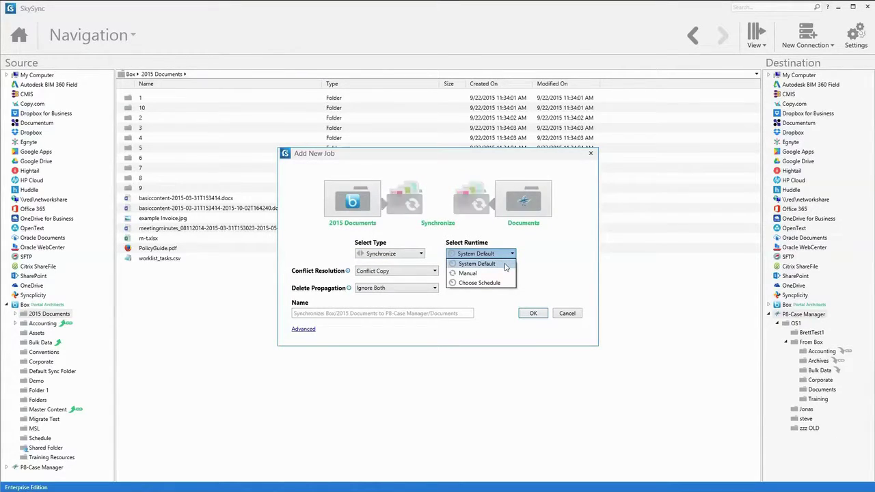
pyautogui.click(503, 282)
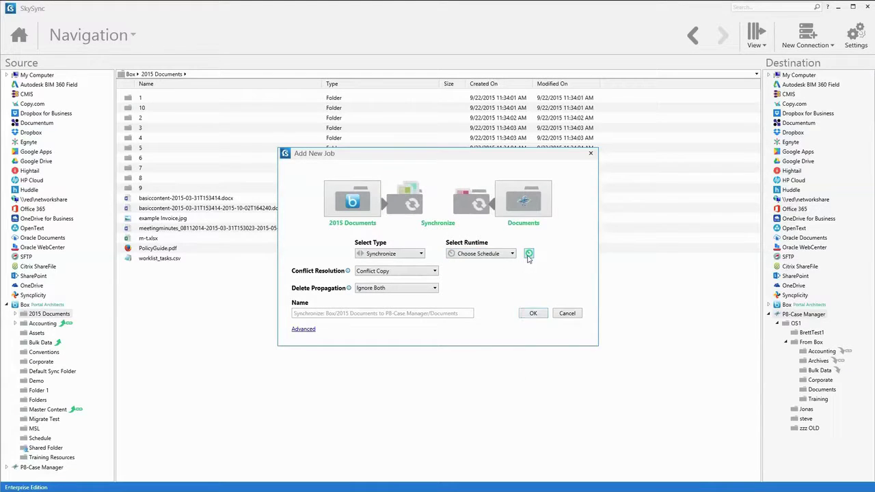
pyautogui.click(528, 254)
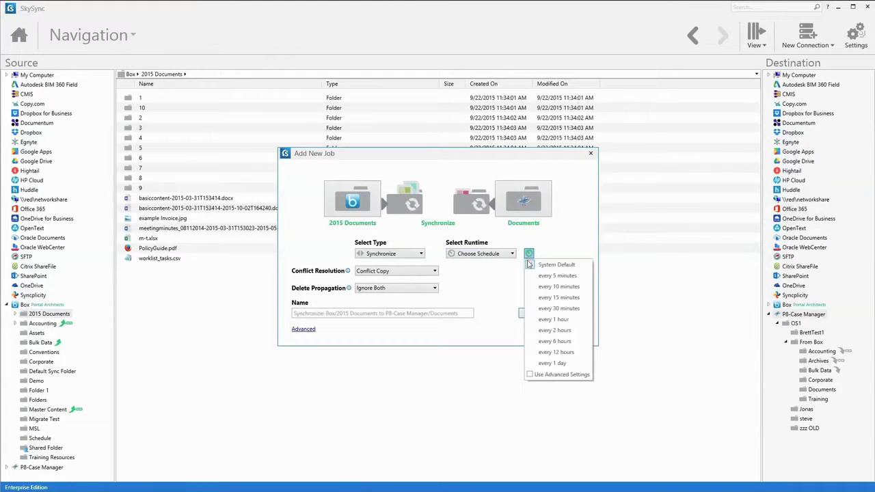
pyautogui.click(531, 374)
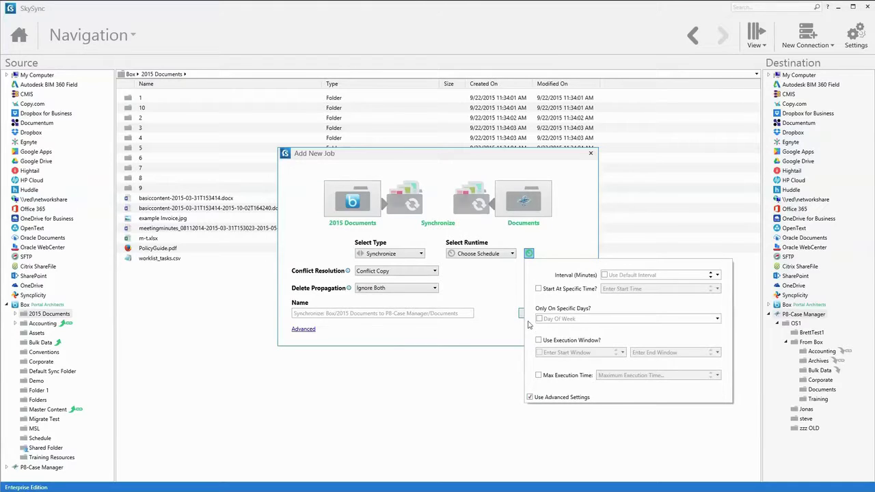
pyautogui.click(528, 255)
pyautogui.click(513, 254)
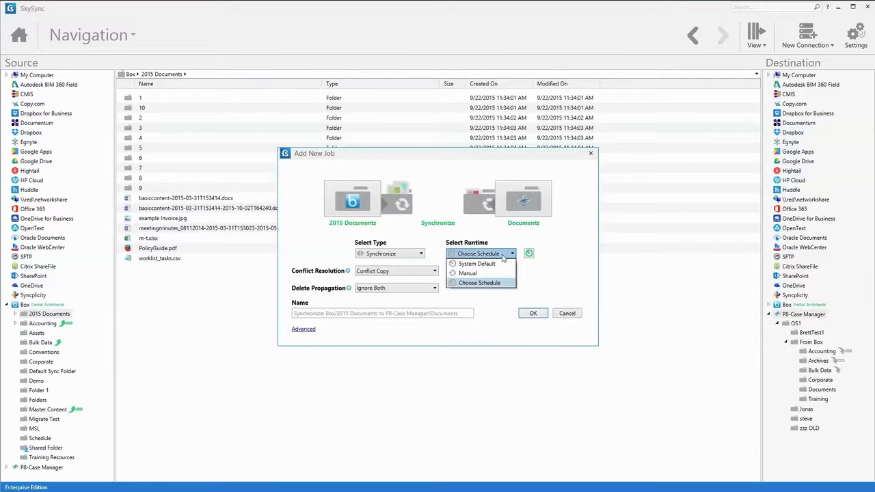
pyautogui.click(472, 272)
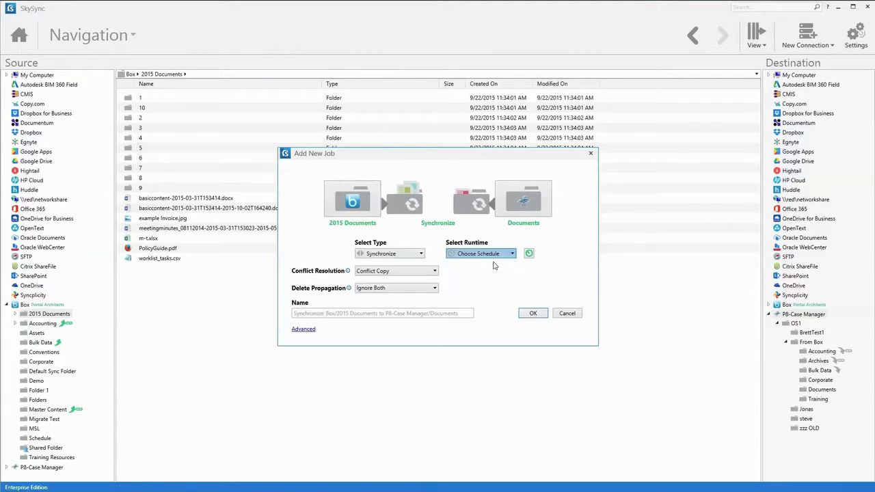
# Keep Conflict Copy for conflict resolution and Ignore Both for delete propagation
pyautogui.click(435, 271)
pyautogui.click(436, 273)
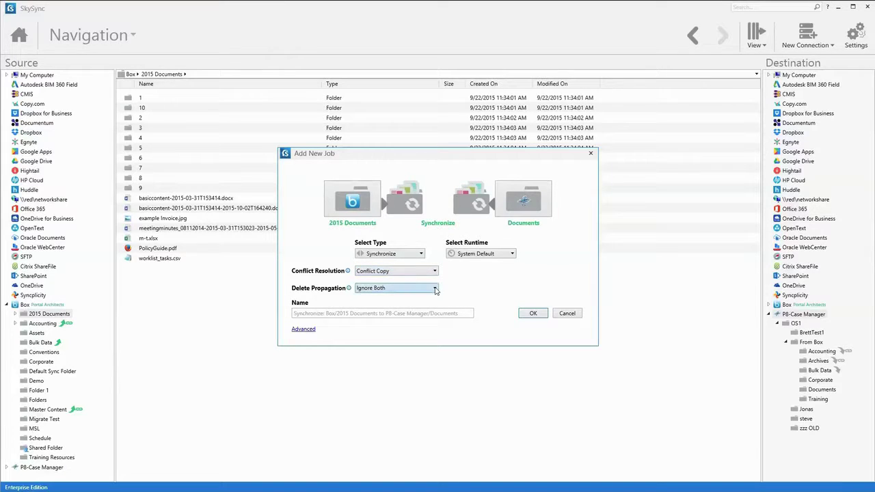
pyautogui.click(435, 289)
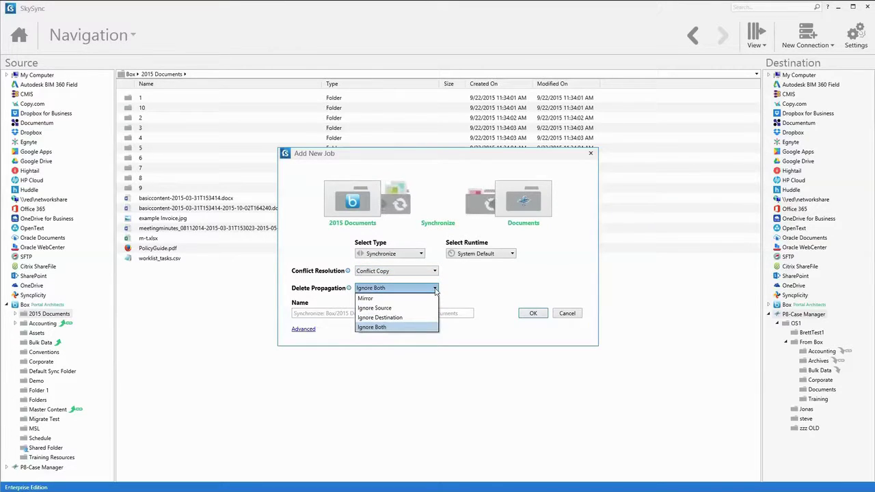
pyautogui.click(435, 289)
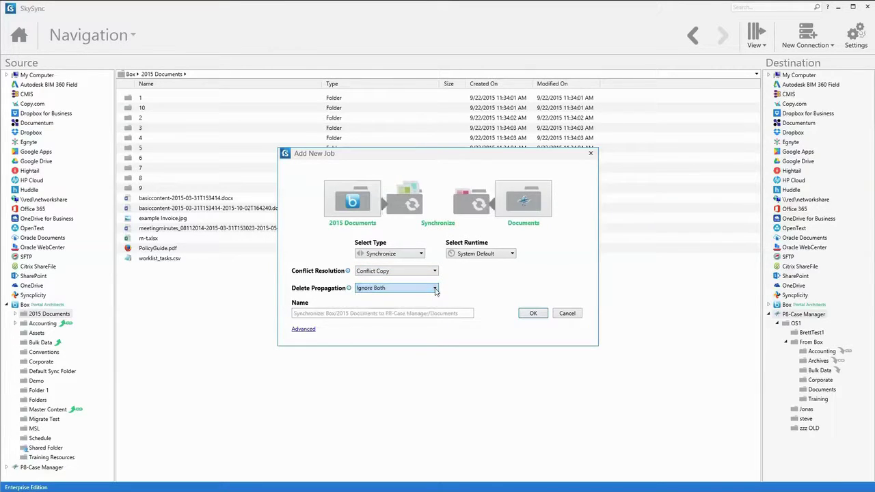
pyautogui.click(304, 329)
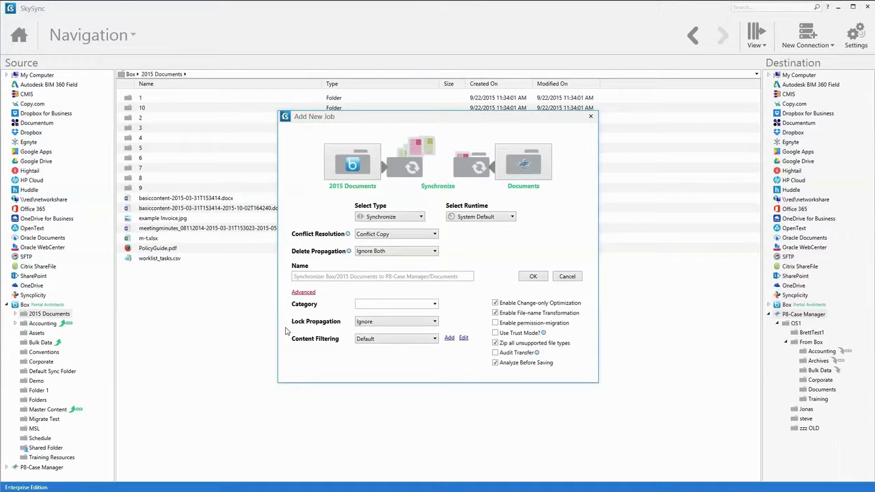
# Leave lock propagation at Ignore, the Default content filter unchanged, and permission migration off
pyautogui.click(434, 324)
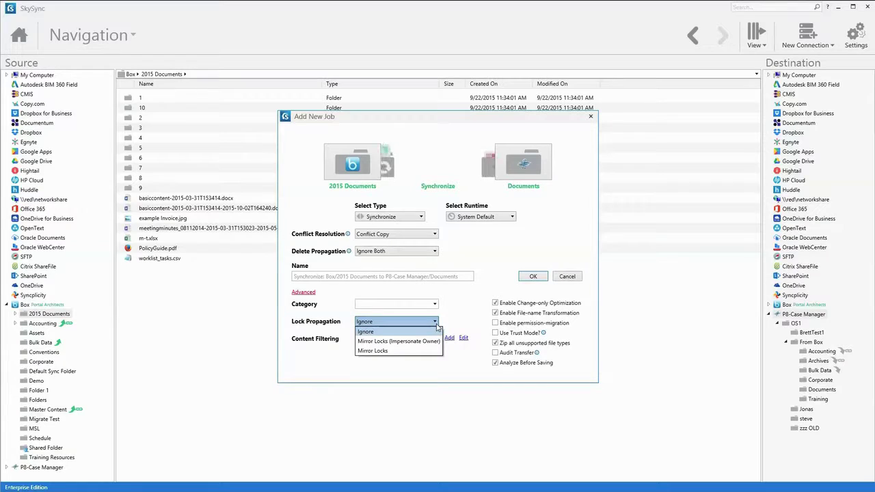
pyautogui.click(436, 331)
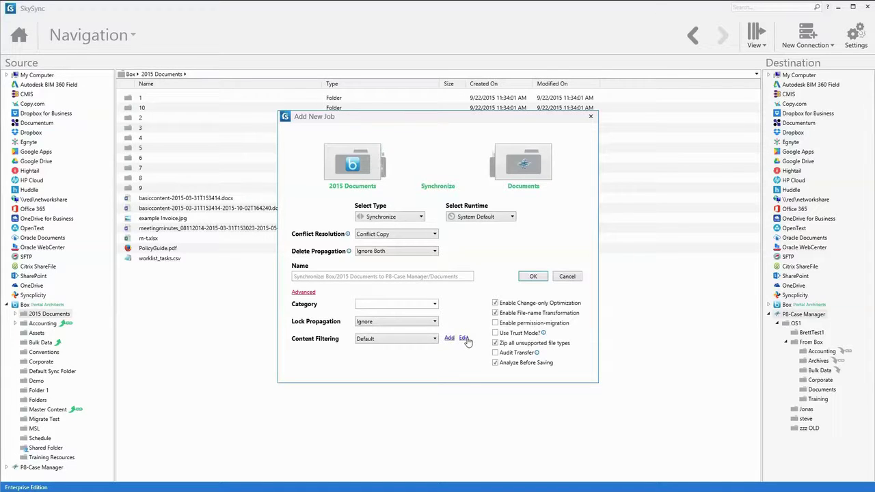
pyautogui.click(464, 338)
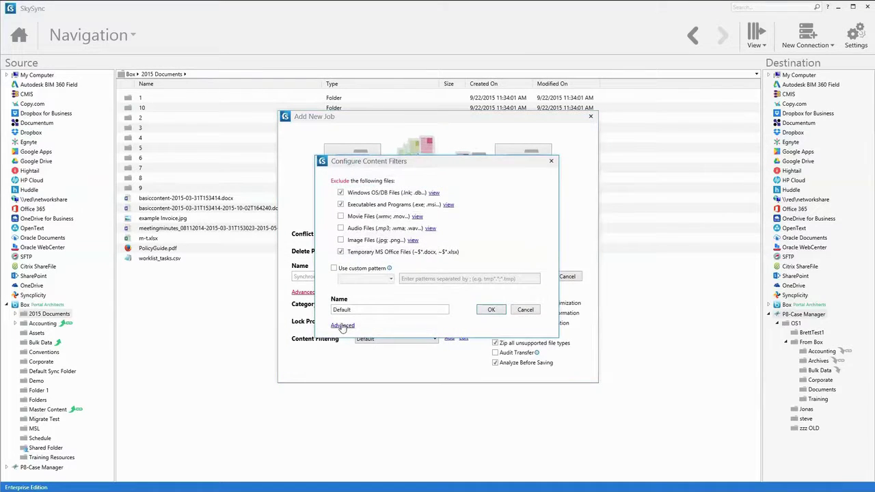
pyautogui.click(341, 325)
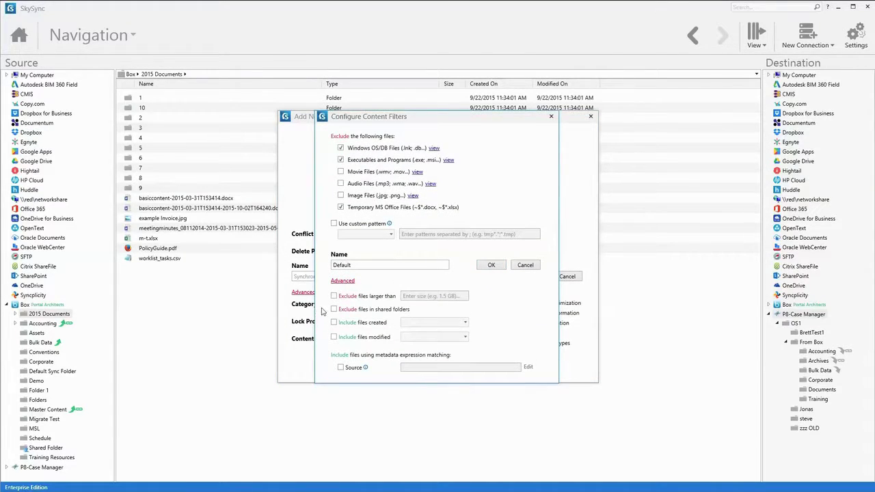
pyautogui.click(525, 265)
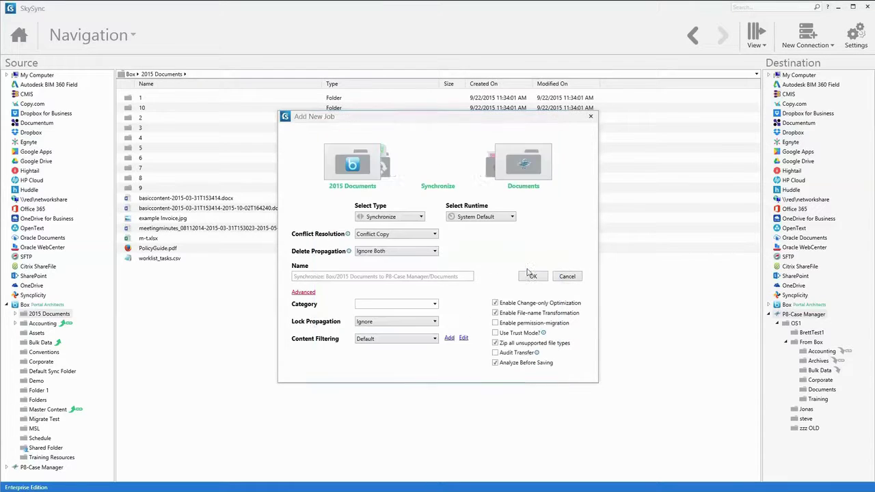
pyautogui.click(495, 323)
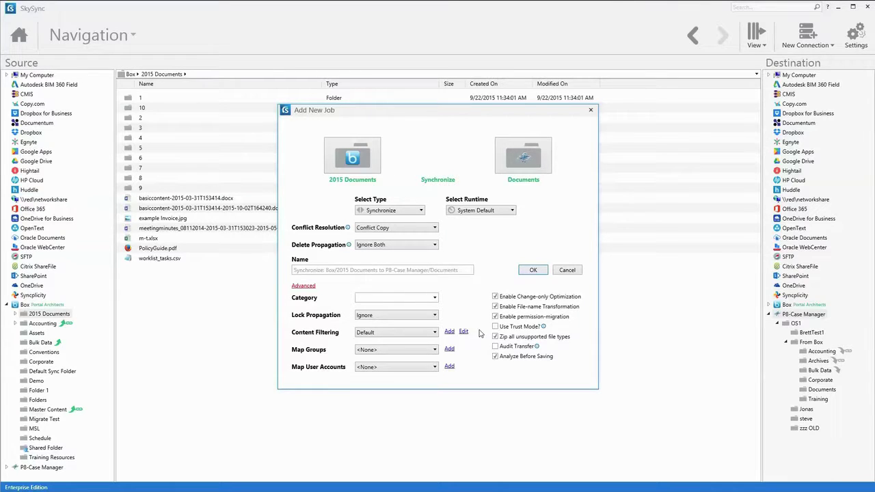
pyautogui.click(495, 317)
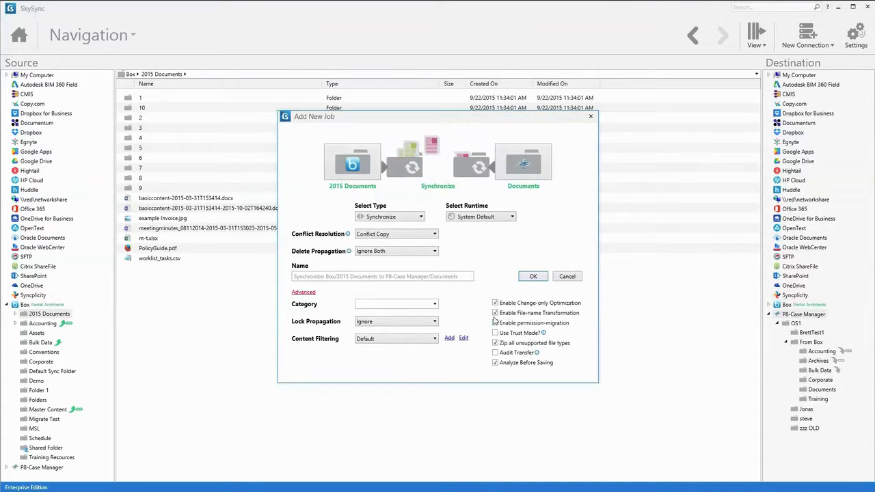
# Submit the job for analysis: all checks pass, 28 files, 11 folders, 2.4 MB
pyautogui.click(531, 276)
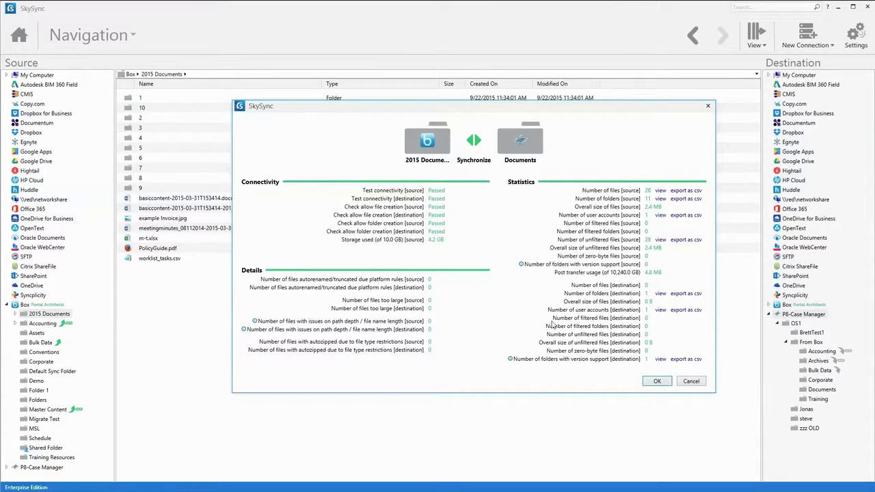
# Save the job, go to Job Control, and bring up actions for the Bulk Data job
pyautogui.click(654, 381)
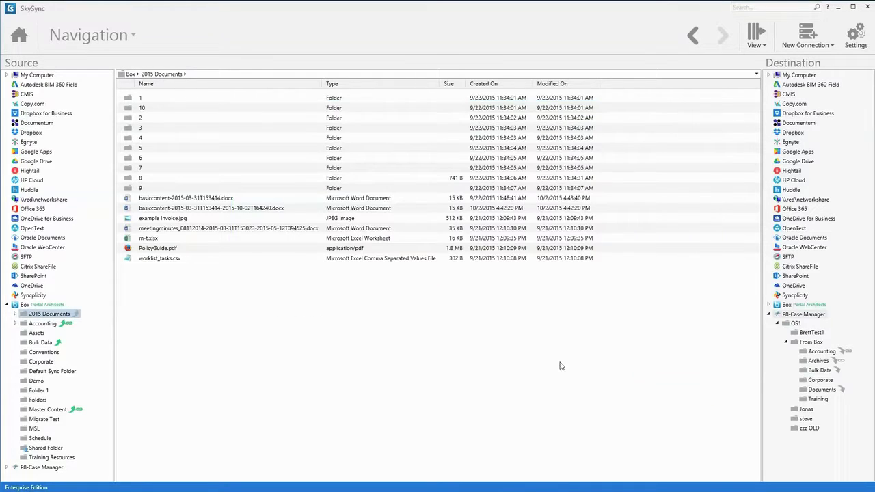
pyautogui.click(19, 36)
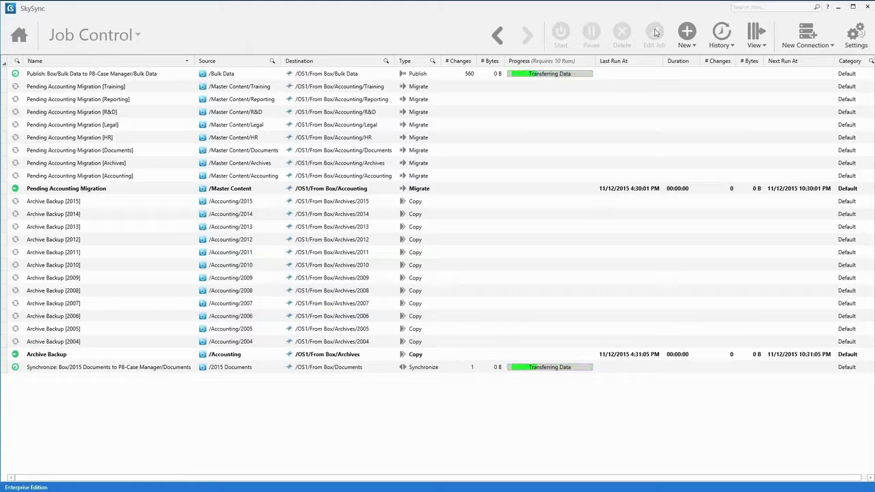
pyautogui.click(686, 35)
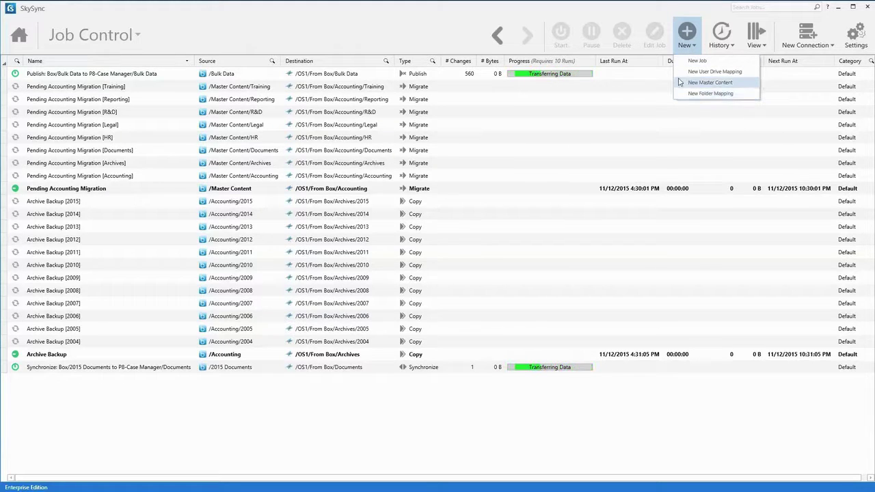
pyautogui.click(680, 35)
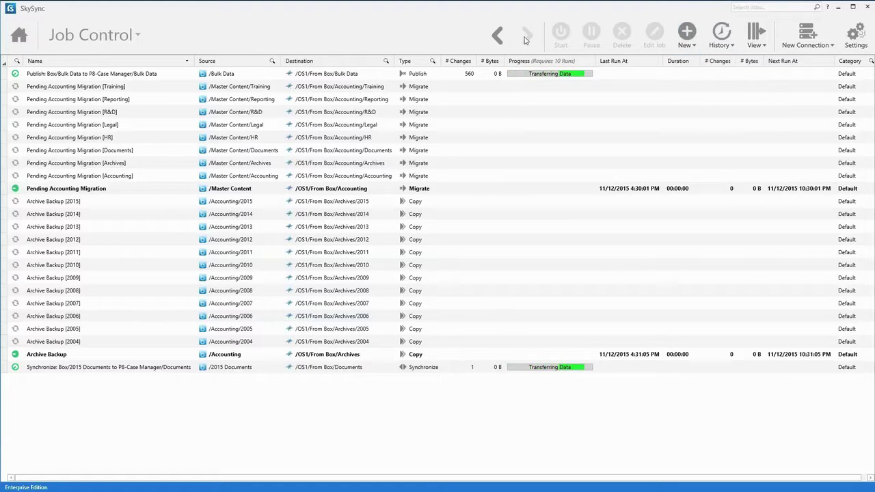
pyautogui.click(450, 73)
pyautogui.rightClick(449, 75)
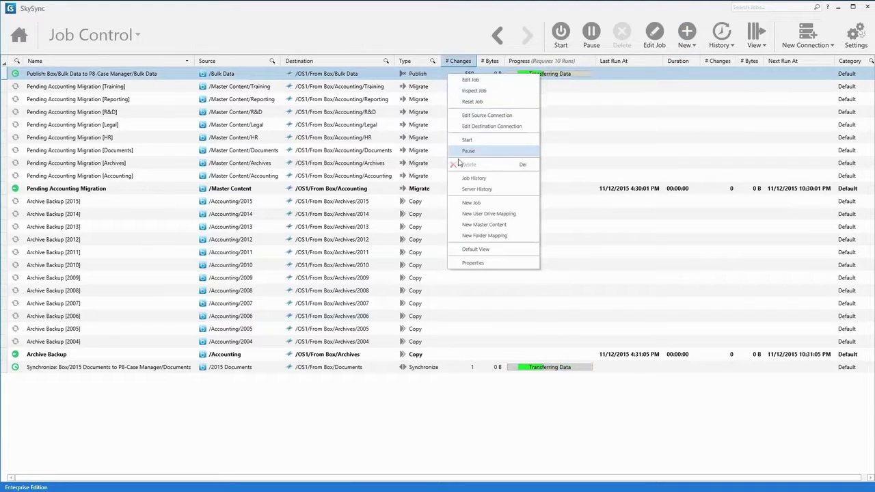
pyautogui.click(474, 179)
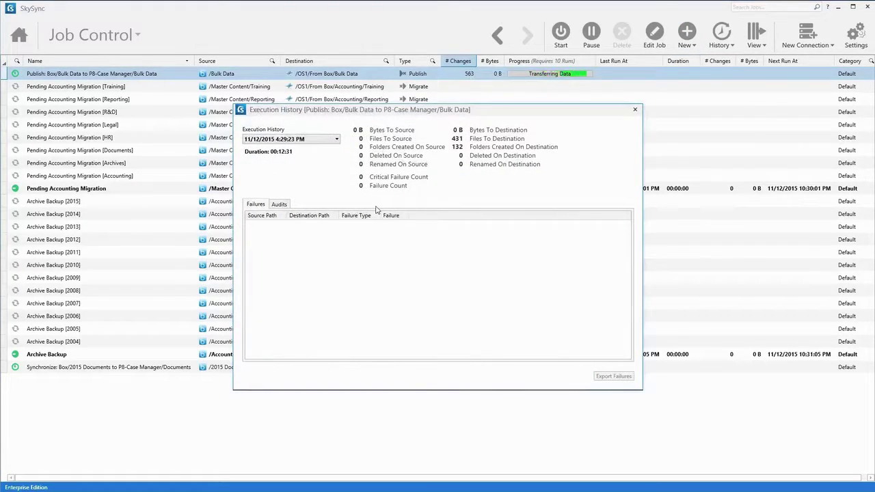
pyautogui.click(280, 203)
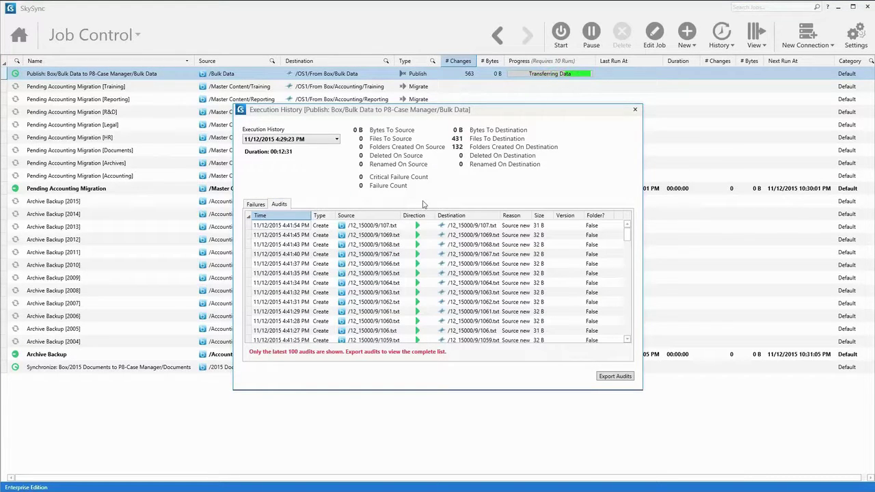
pyautogui.click(633, 111)
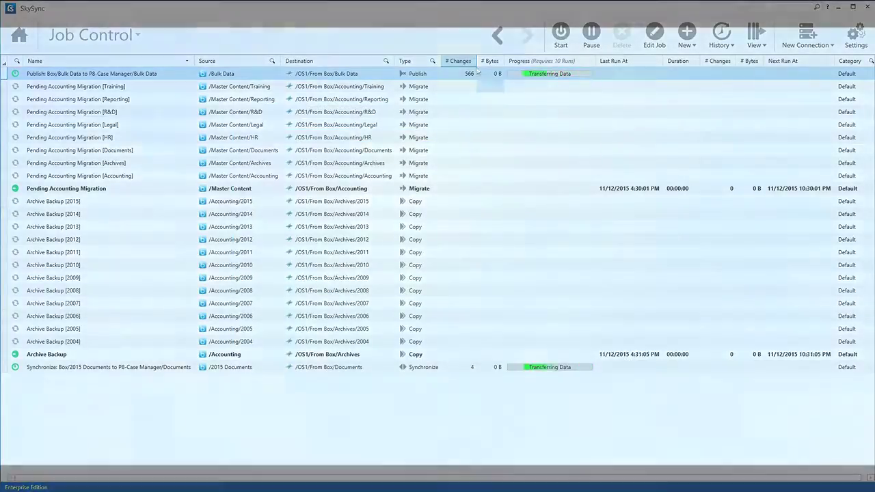